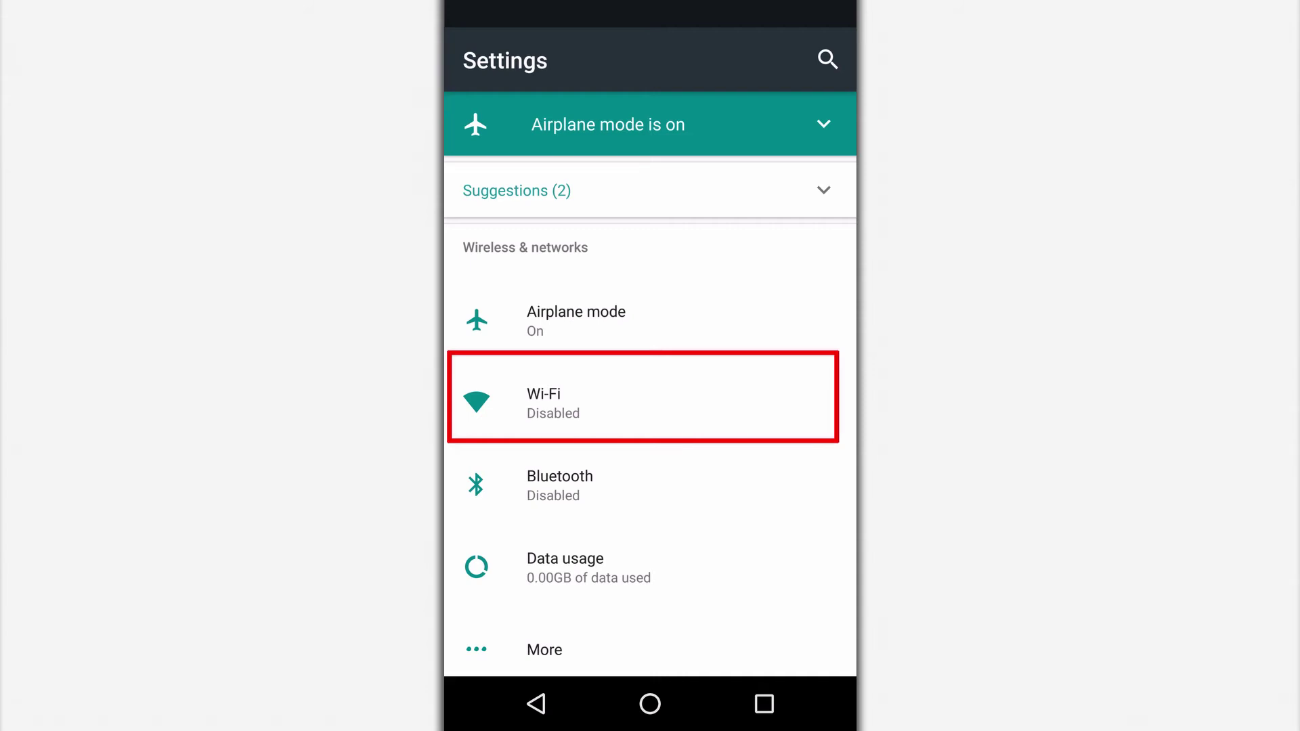
- Switch Wi-Fi on from the Wi-Fi page of Android Settings
{"action": "left_click", "coordinate": [643, 397]}
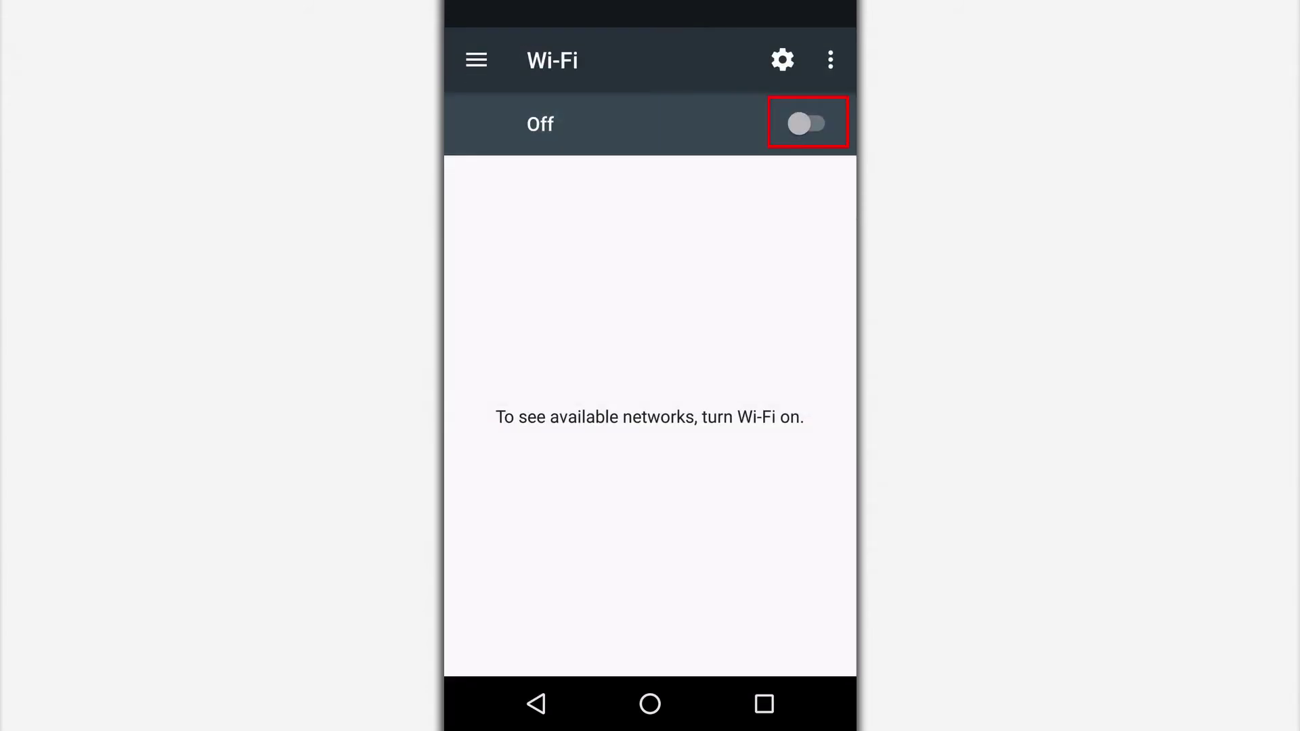
{"action": "left_click", "coordinate": [807, 123]}
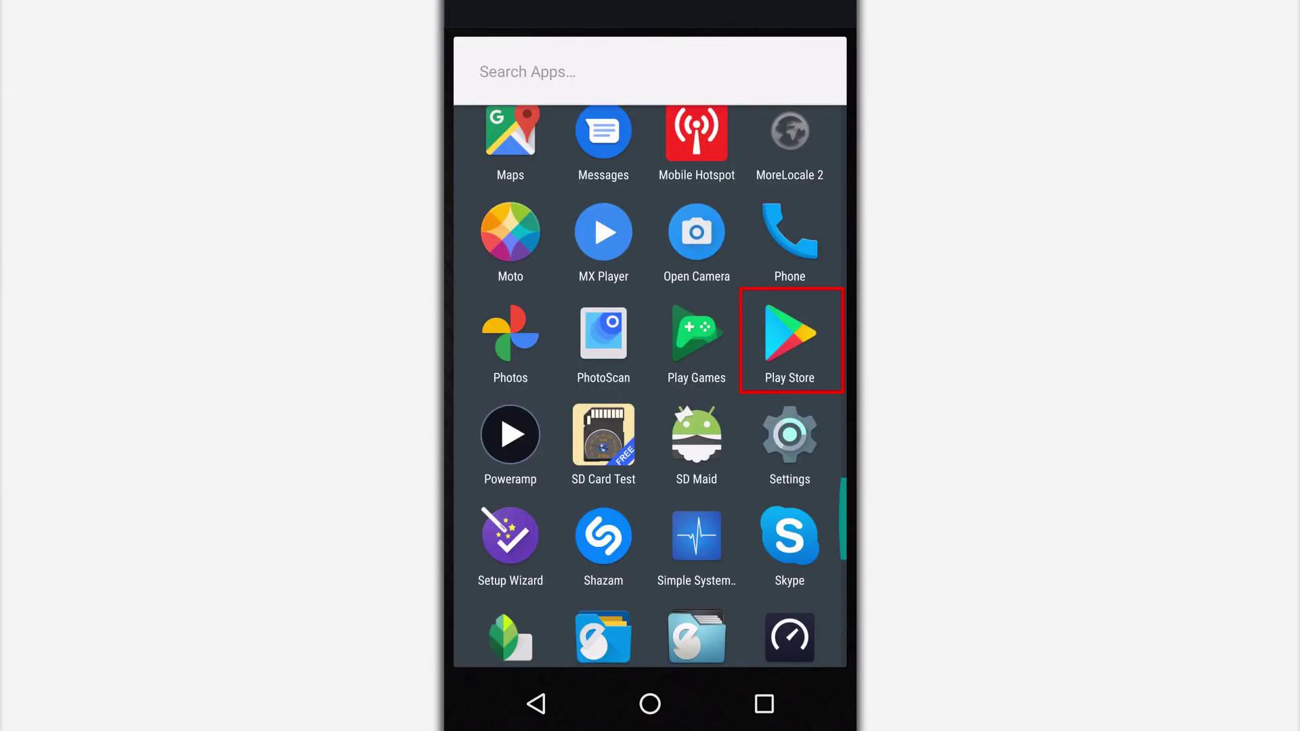
- Launch Play Store and expand General in its Settings, showing auto-update currently off
{"action": "left_click", "coordinate": [790, 341]}
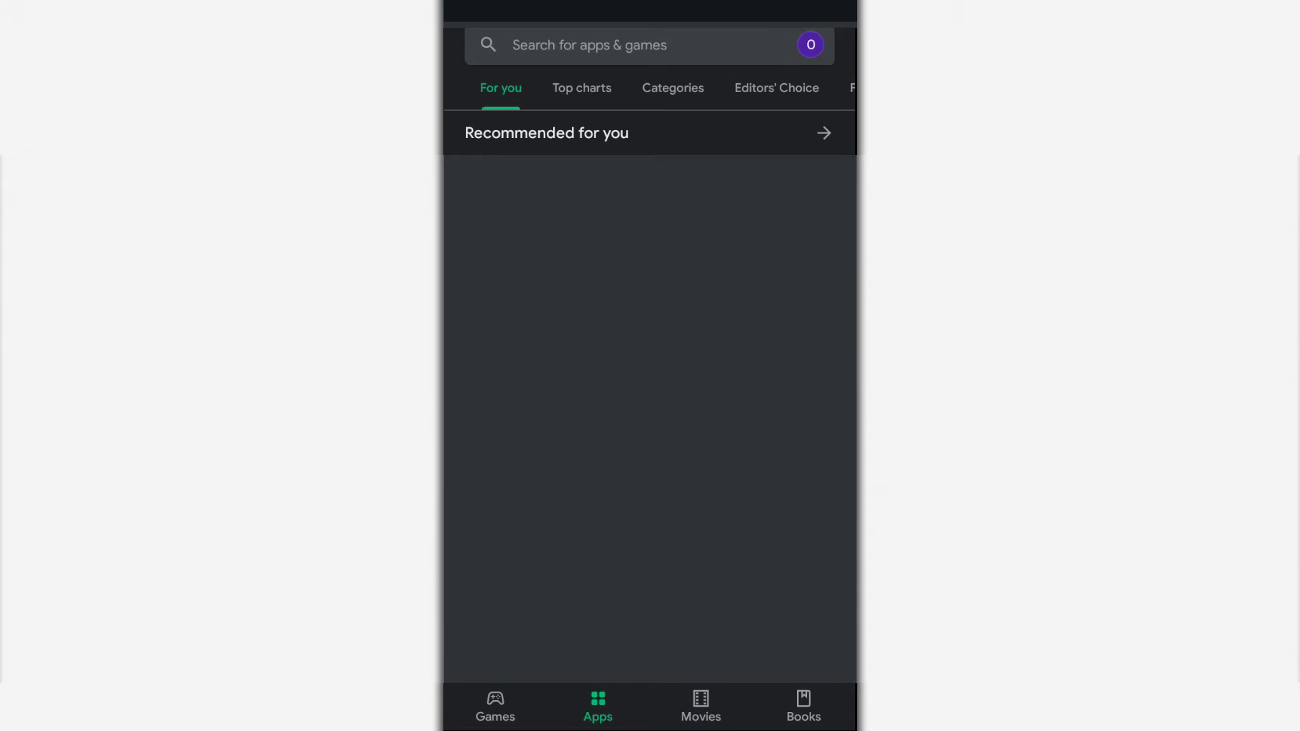
{"action": "left_click", "coordinate": [810, 44]}
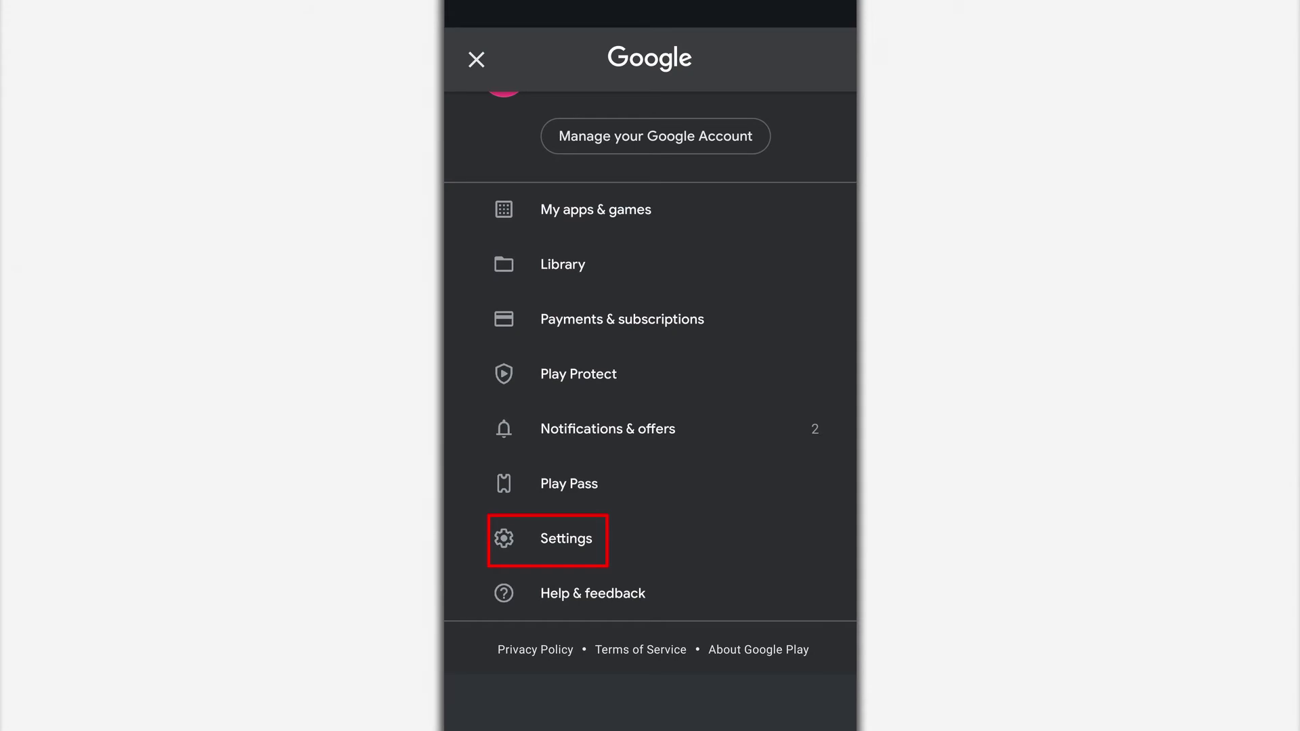
{"action": "left_click", "coordinate": [566, 539]}
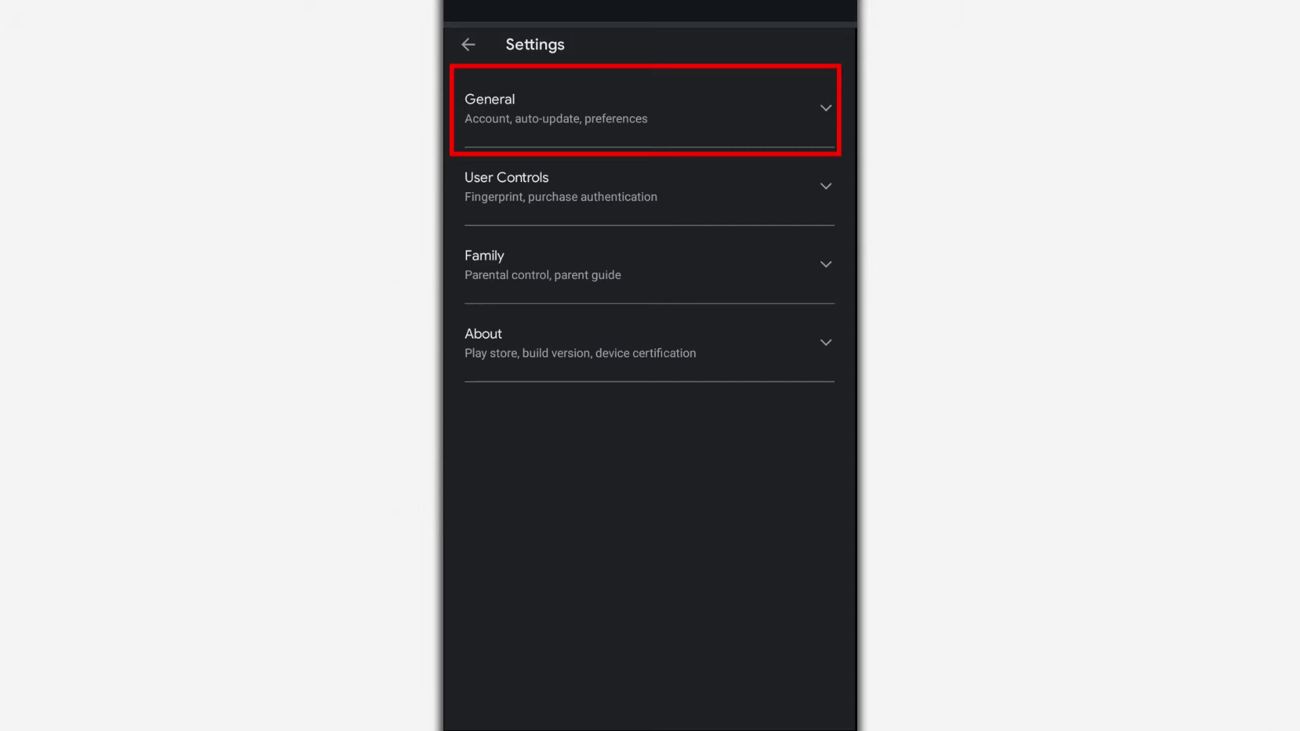
{"action": "left_click", "coordinate": [798, 109]}
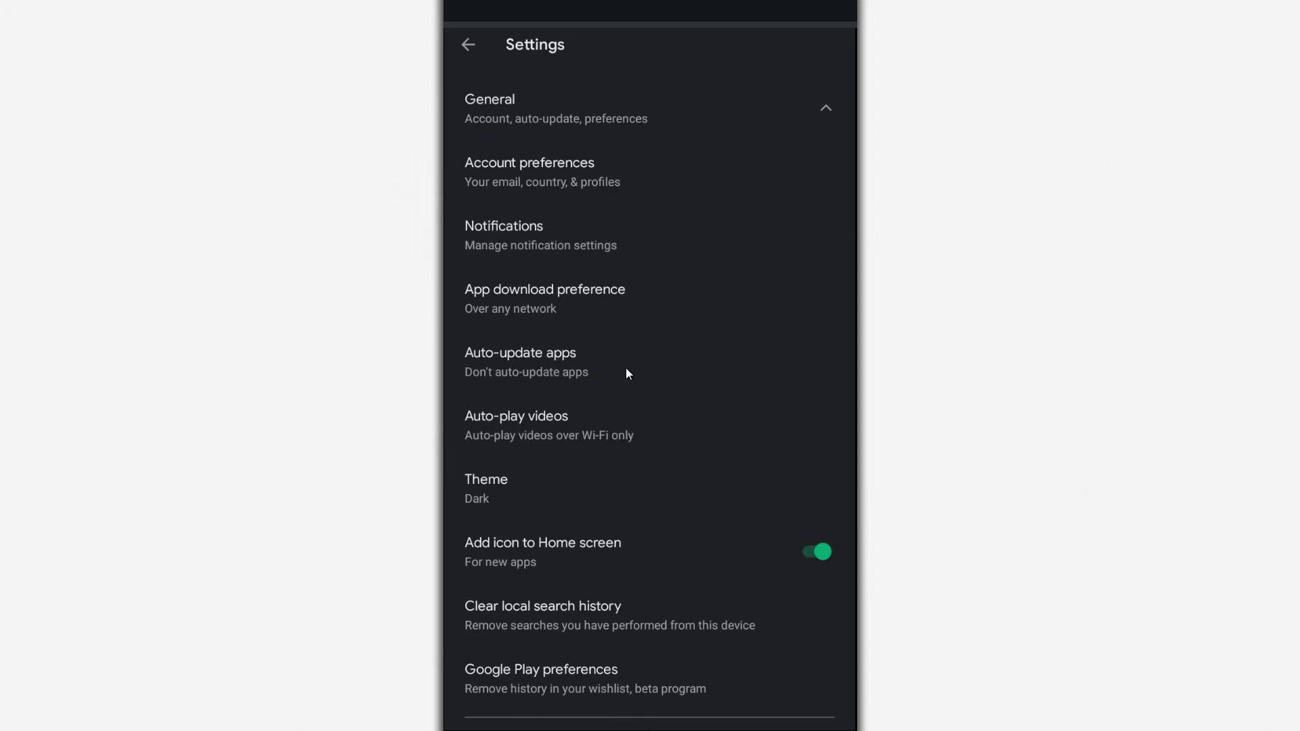
- Set Auto-update apps to 'Over Wi-Fi only' and confirm with DONE
{"action": "left_click", "coordinate": [840, 370]}
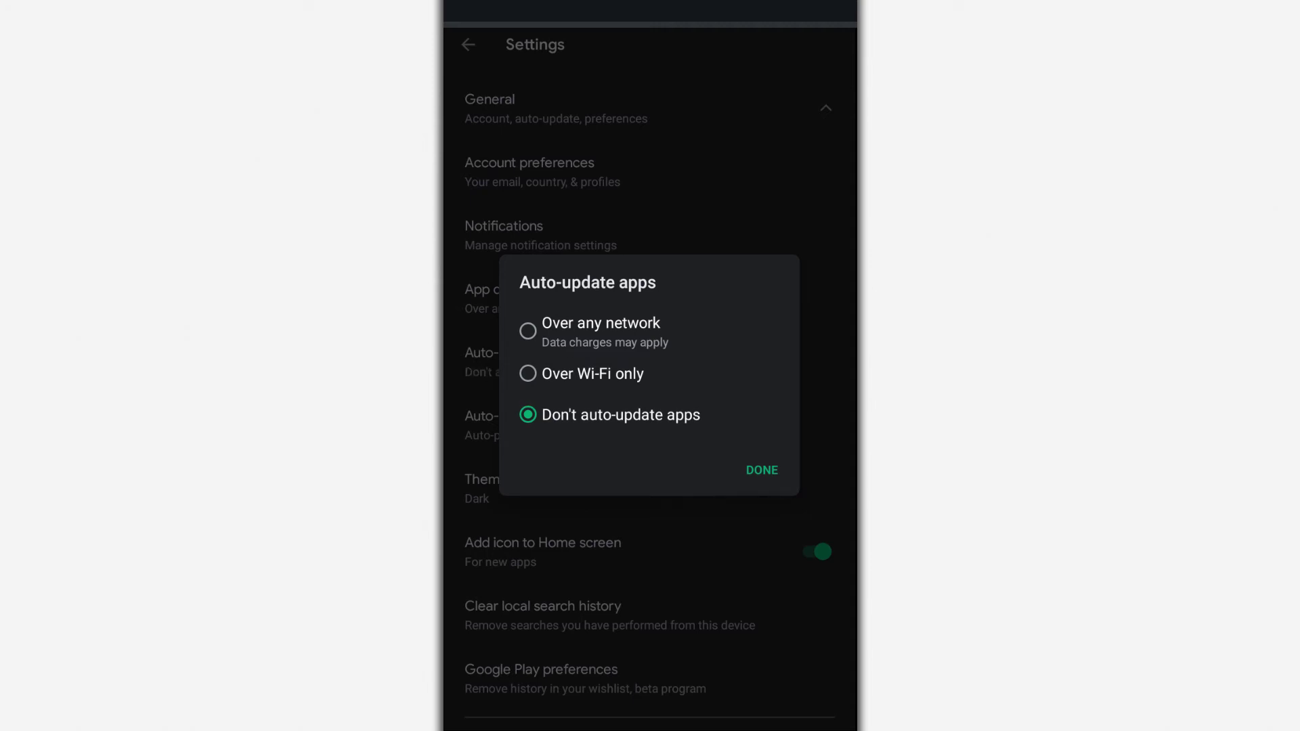
{"action": "left_click", "coordinate": [562, 376]}
{"action": "left_click", "coordinate": [763, 470]}
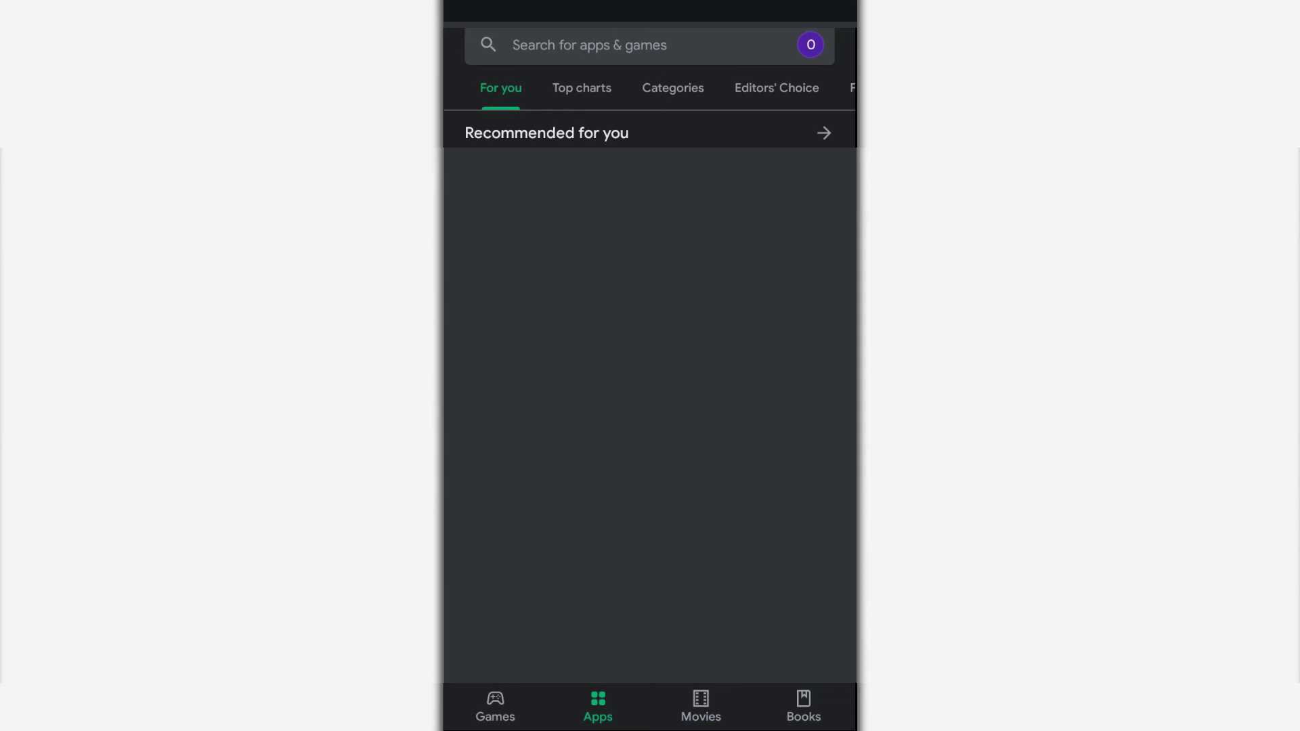
- Bring up the Google account menu from the Play Store home page
{"action": "left_click", "coordinate": [811, 45]}
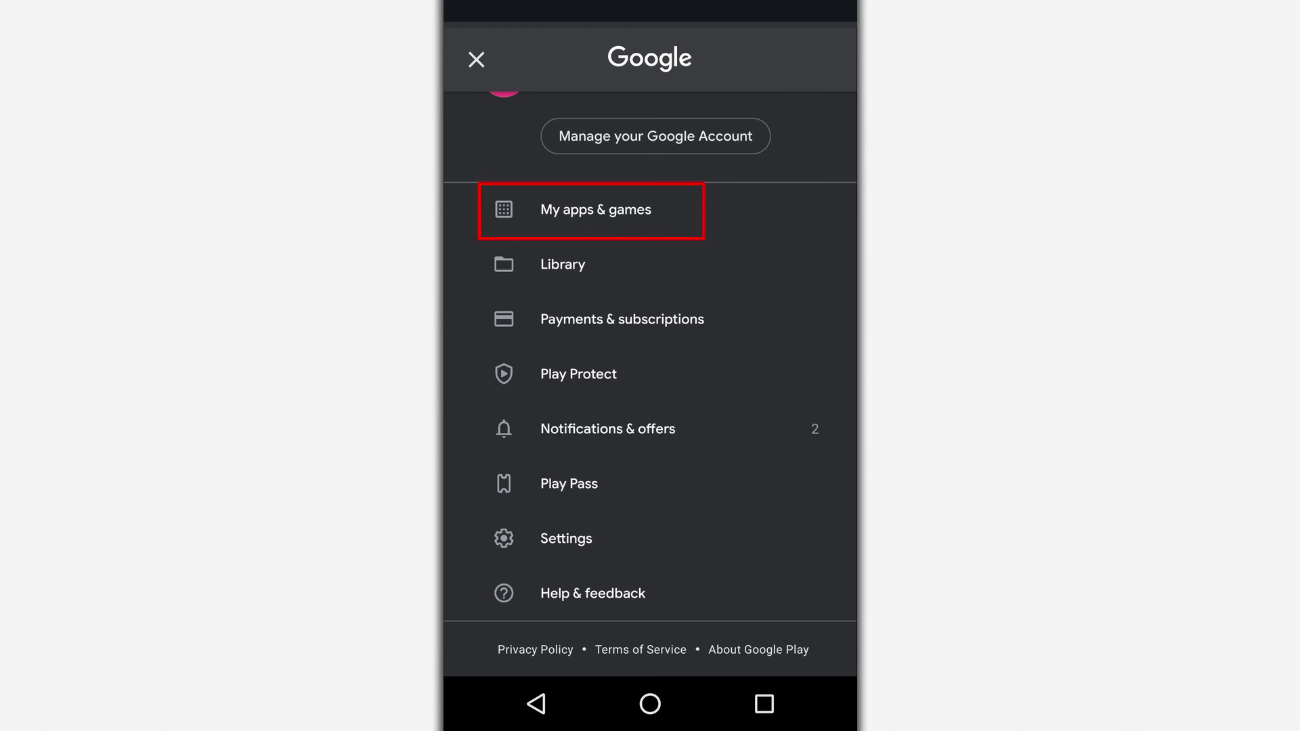
- Open My apps & games, showing three updates available and no harmful apps
{"action": "left_click", "coordinate": [595, 209]}
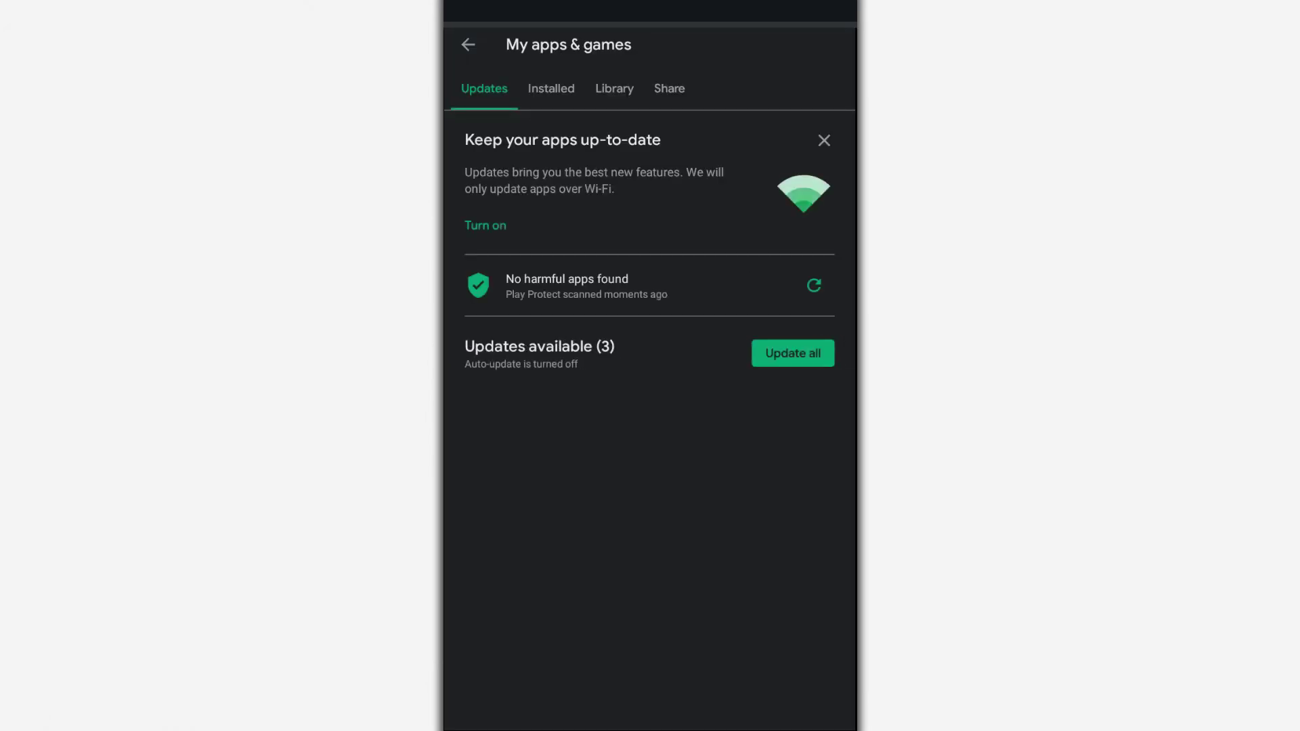